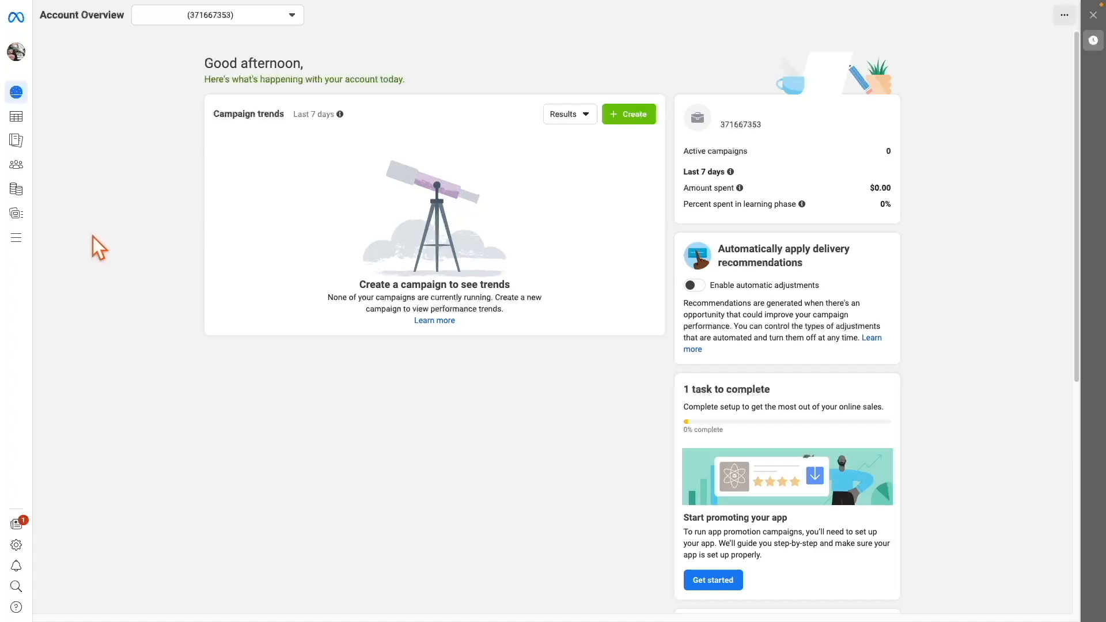
In Meta Events Manager, connect a new Web data source and create a pixel named ZF Test Account.
click(18, 239)
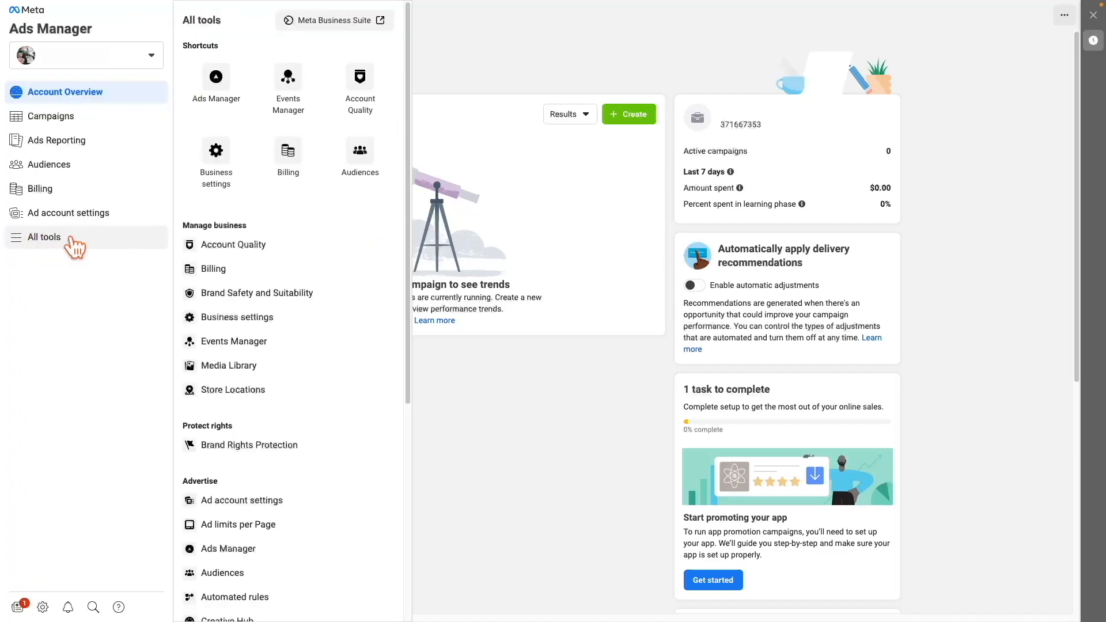
click(278, 109)
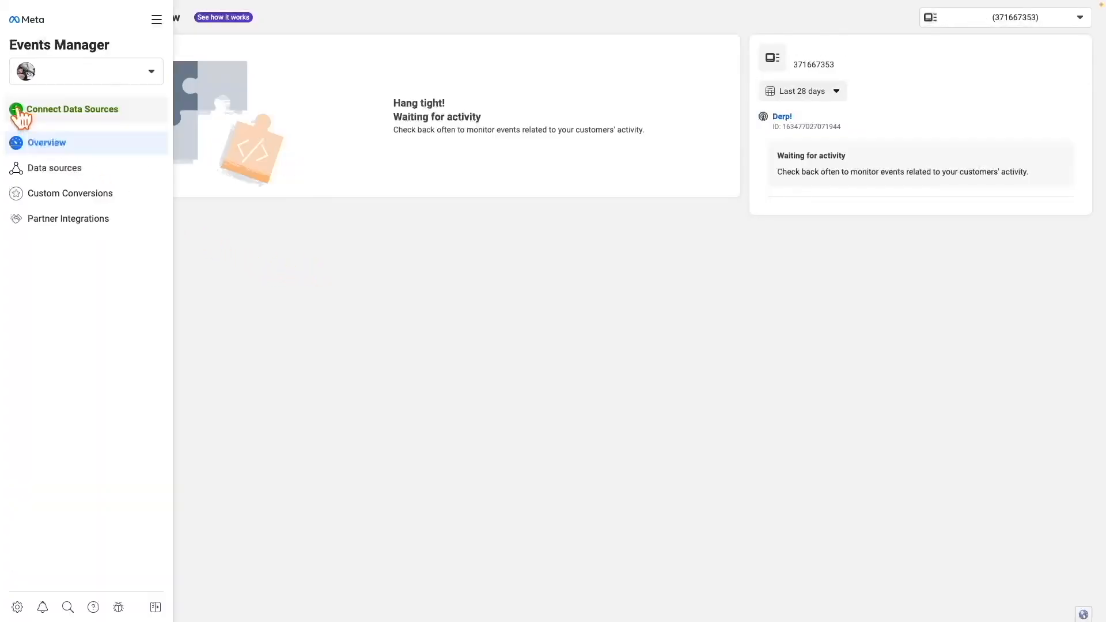
click(18, 111)
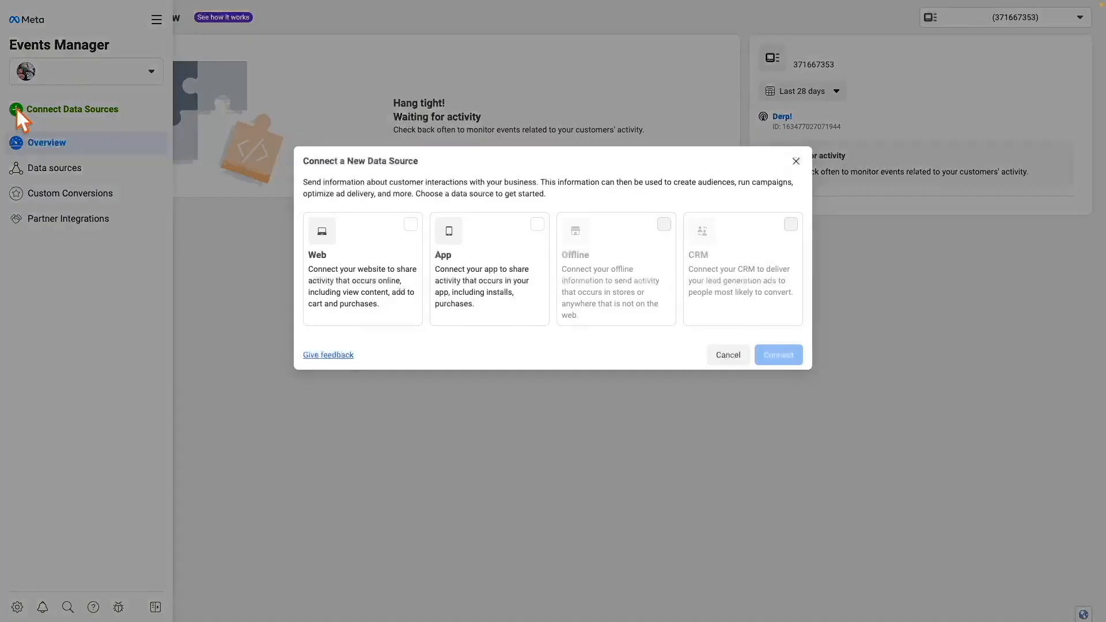
click(384, 285)
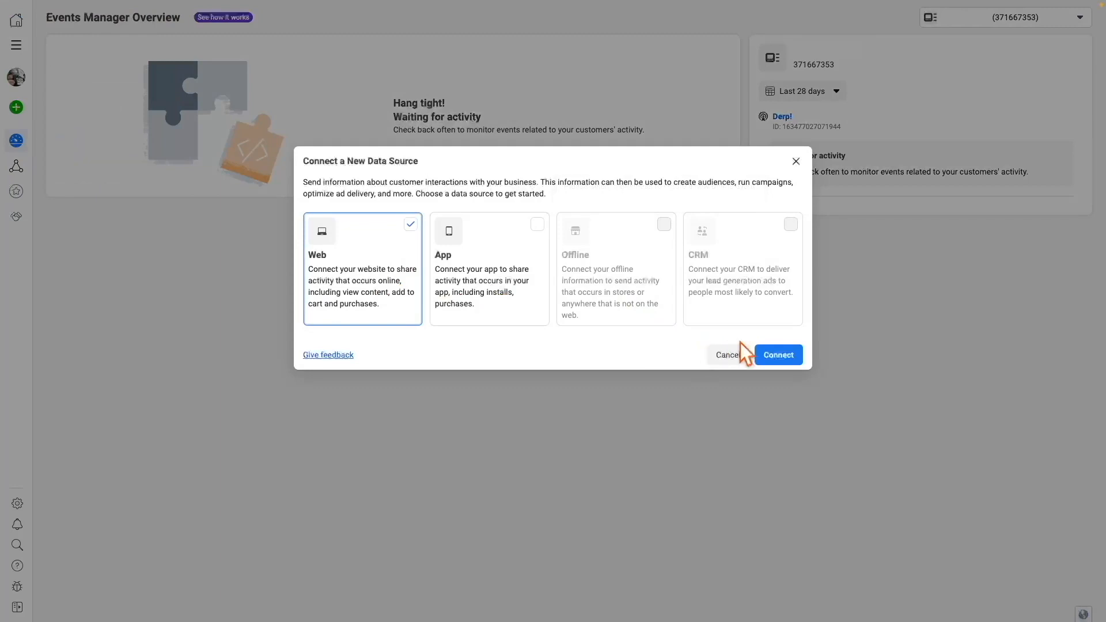
click(788, 358)
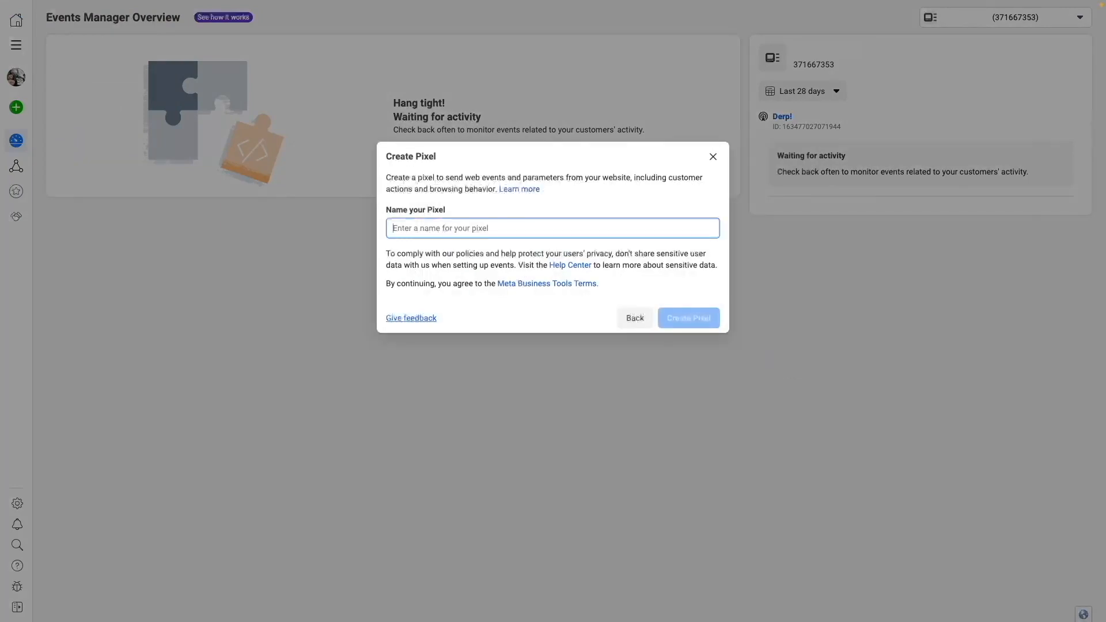
text(ZF Test Account)
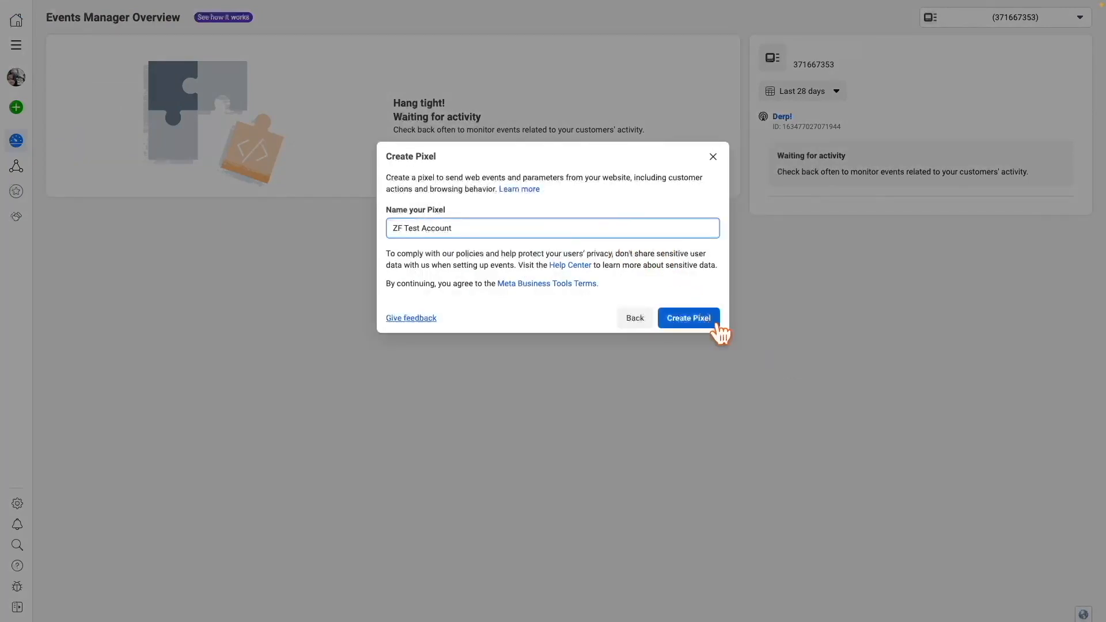
click(713, 322)
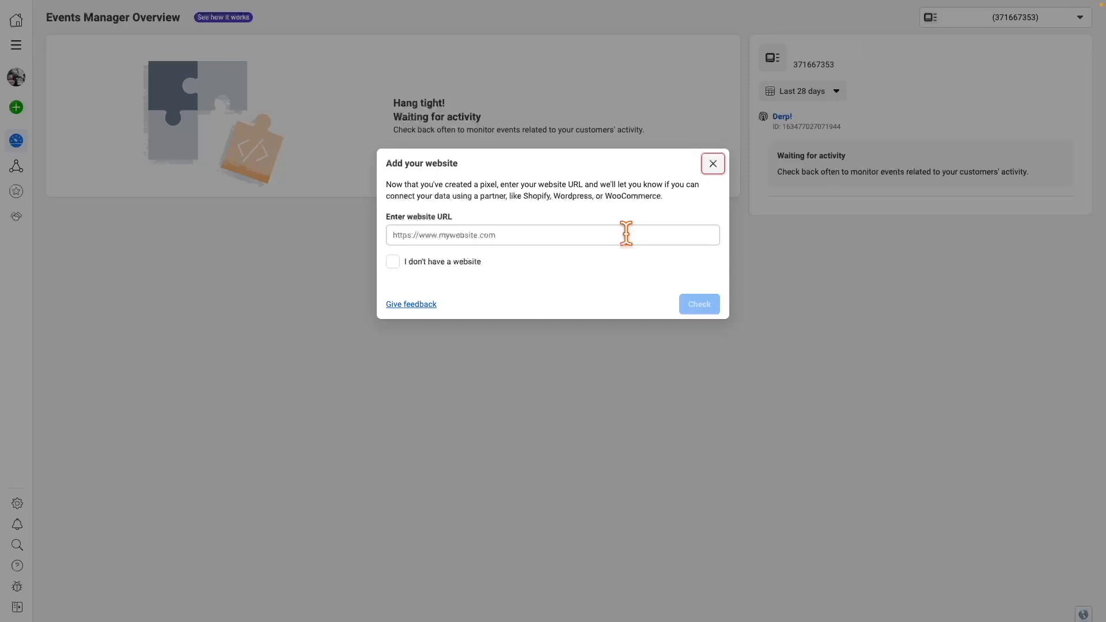
click(627, 233)
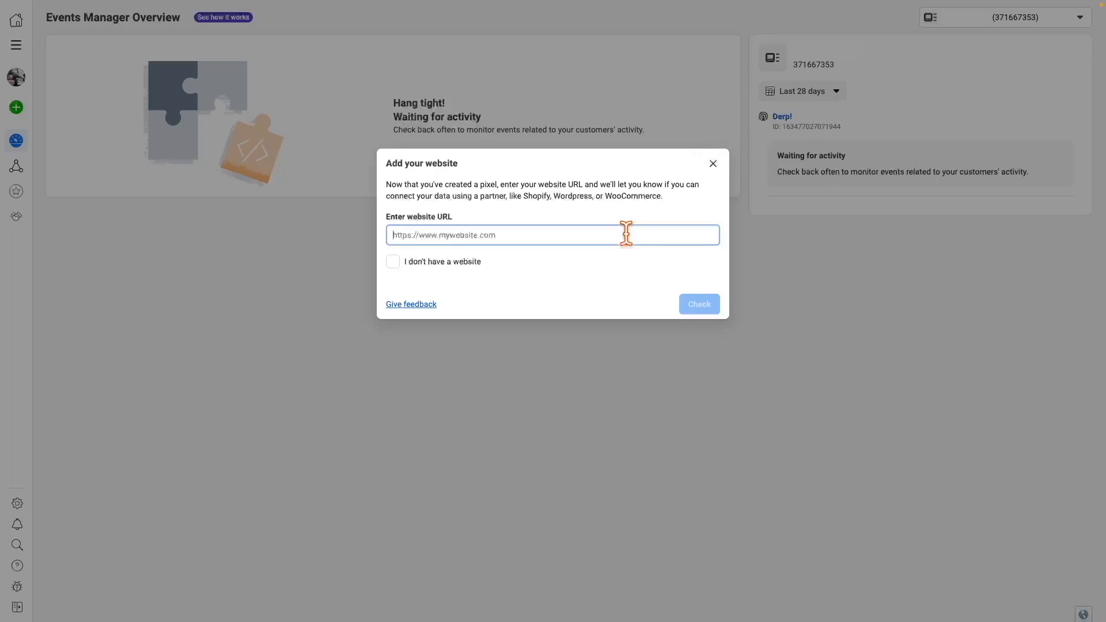
text(htt)
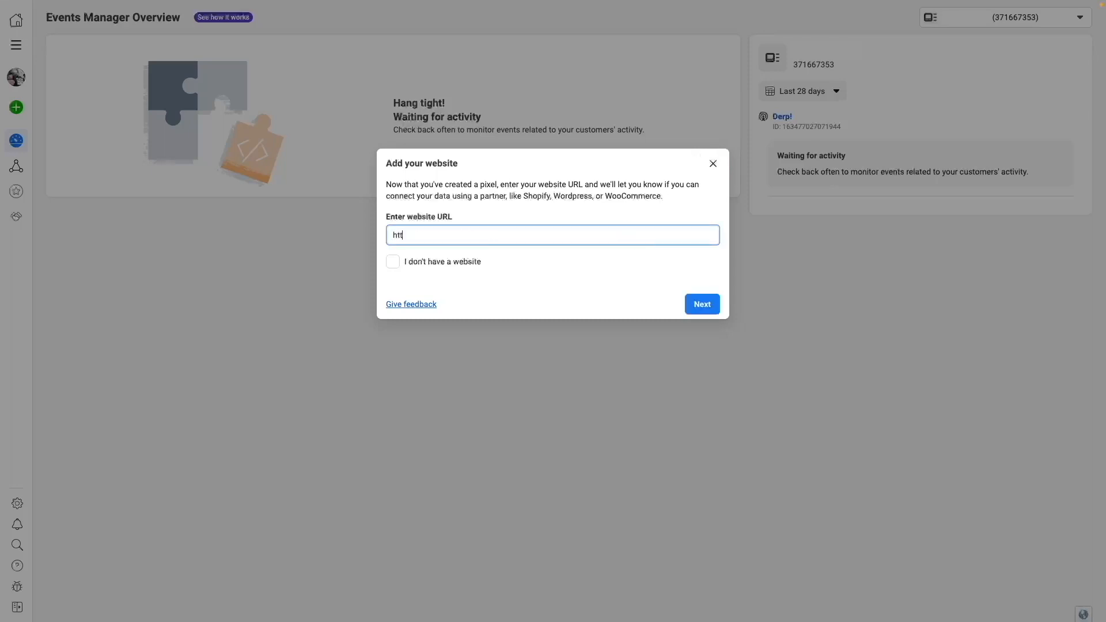
text(ps://www.website.com)
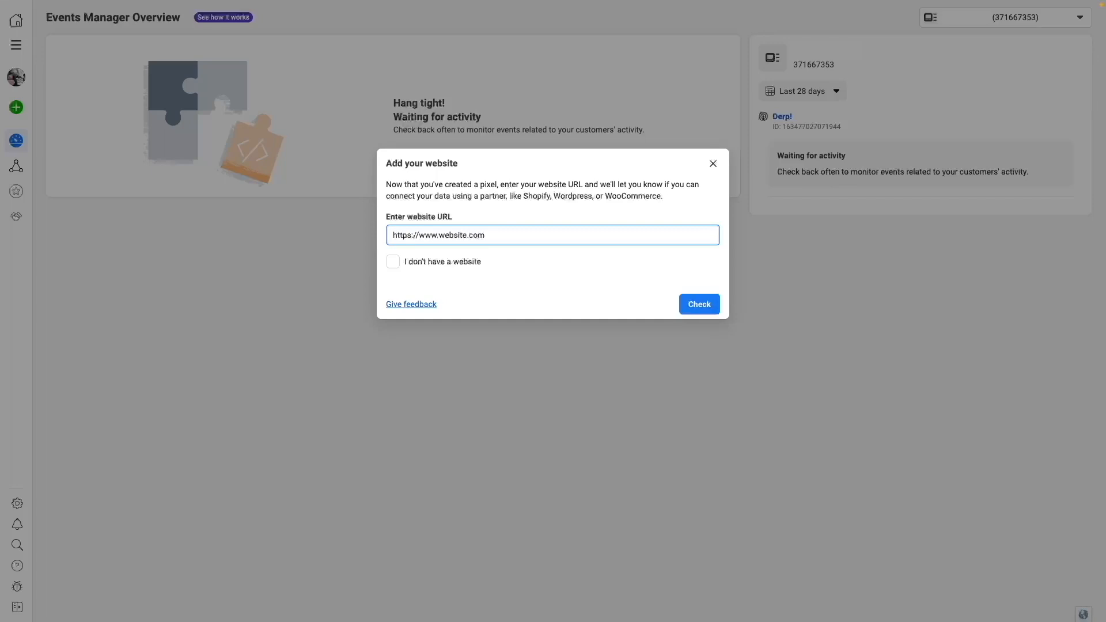
key(BackSpace)
key(BackSpace)
key(BackSpace)
key(BackSpace)
key(BackSpace)
key(BackSpace)
key(BackSpace)
key(BackSpace)
key(BackSpace)
key(BackSpace)
key(BackSpace)
key(BackSpace)
key(BackSpace)
key(BackSpace)
key(BackSpace)
text(yourbusinessname1.zenfoliosite.com)
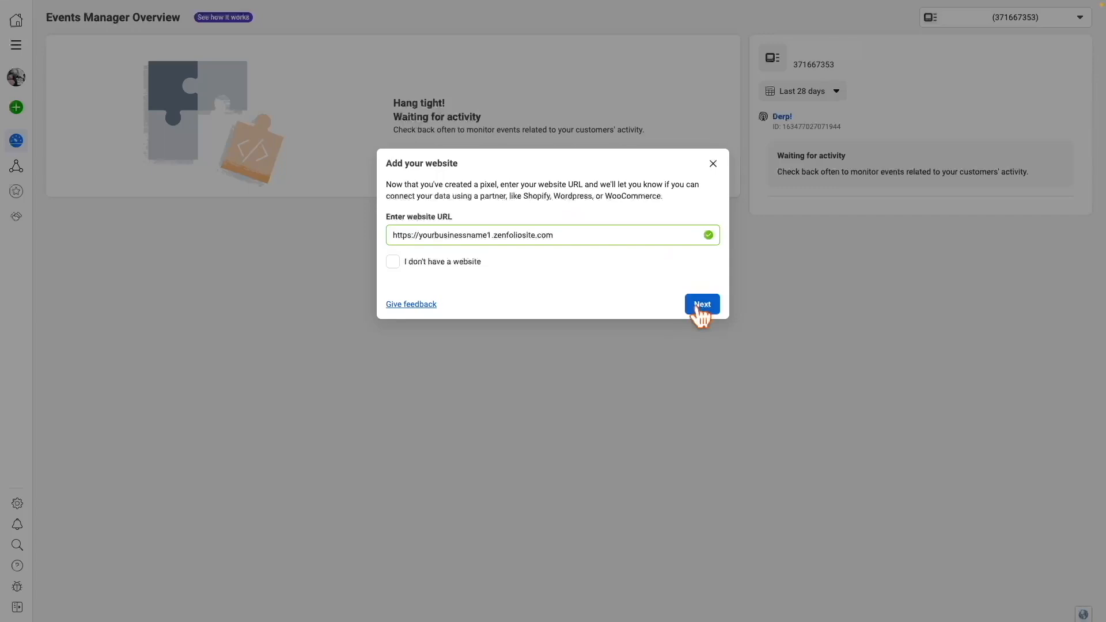
click(699, 307)
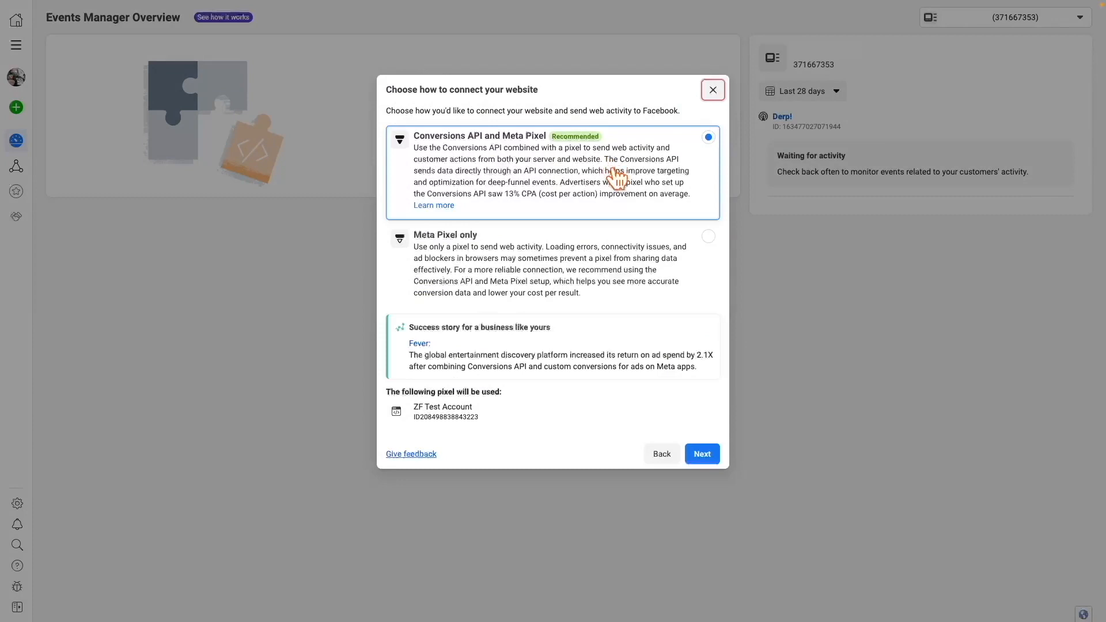
Connect the website using Meta Pixel only, and copy the ID of the ZF Test Account pixel.
click(573, 257)
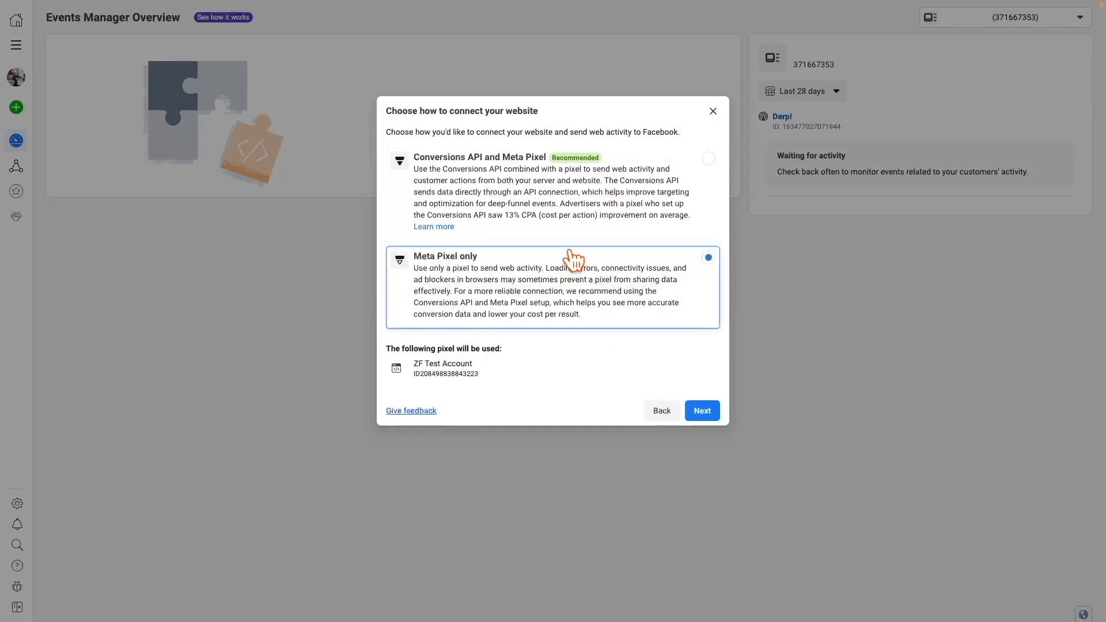
click(702, 412)
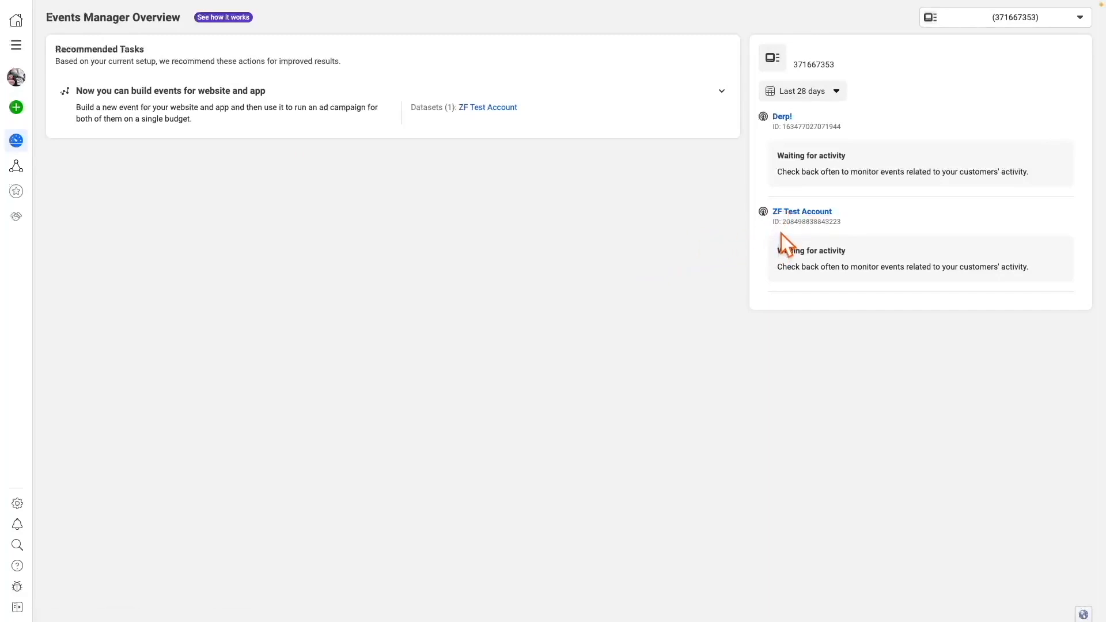
double_click(804, 223)
key(super+c)
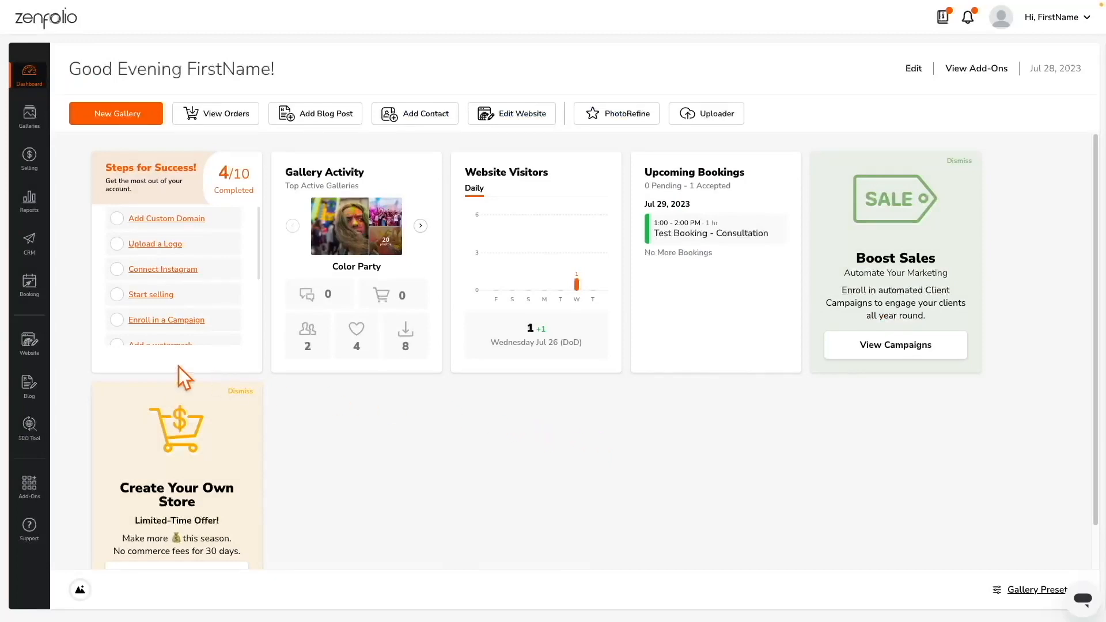
In Zenfolio's website settings, paste the copied pixel ID as the Facebook Pixel and publish the site.
click(38, 349)
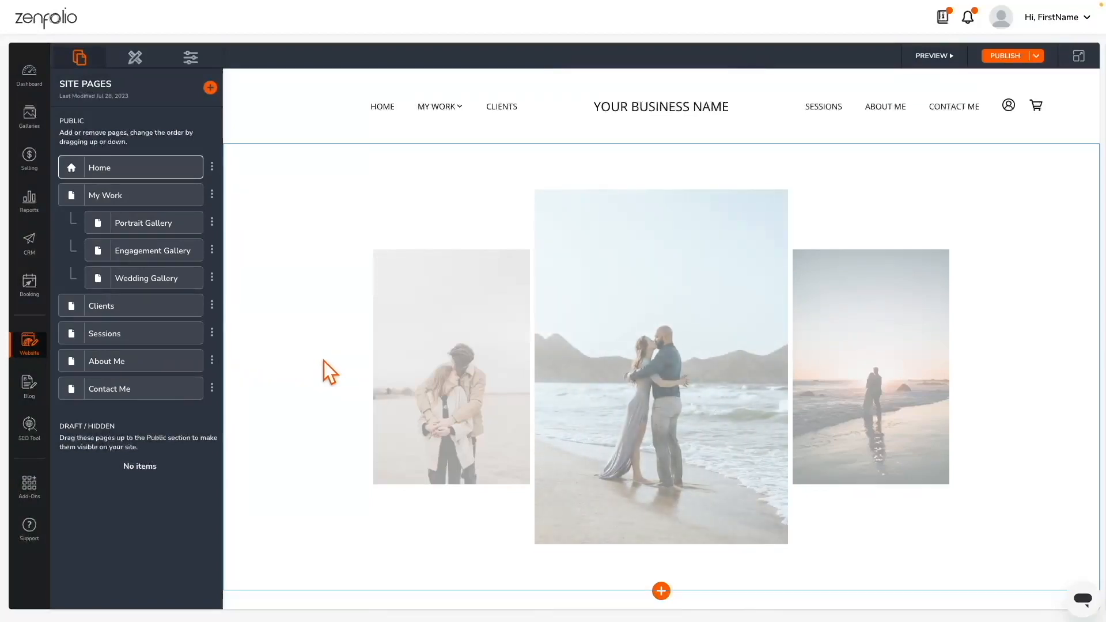
click(191, 58)
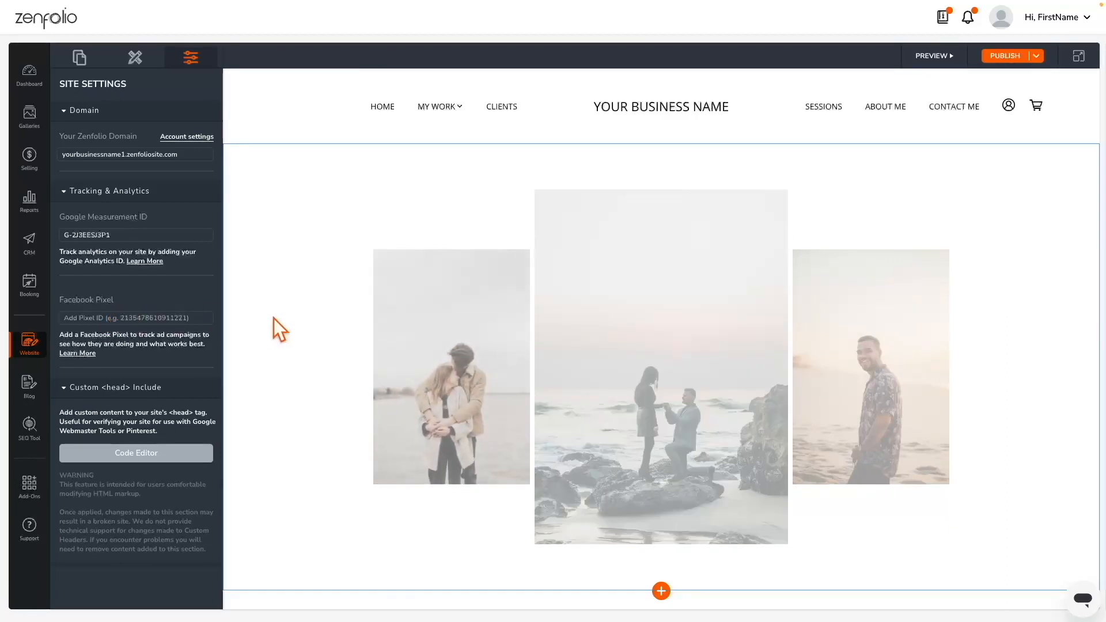
key(super+v)
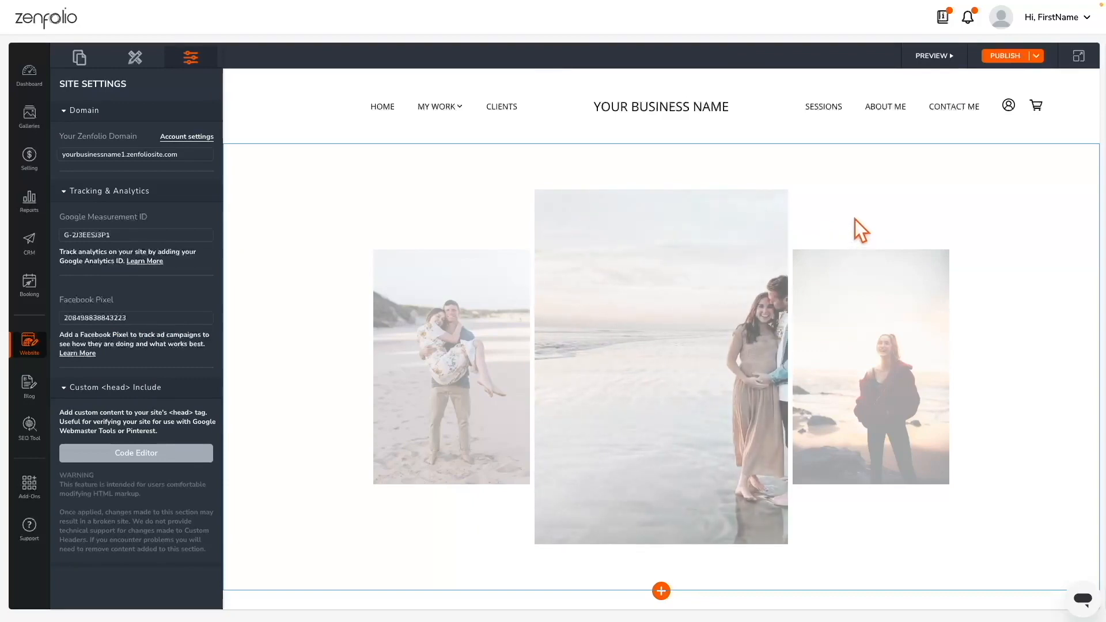
click(1016, 57)
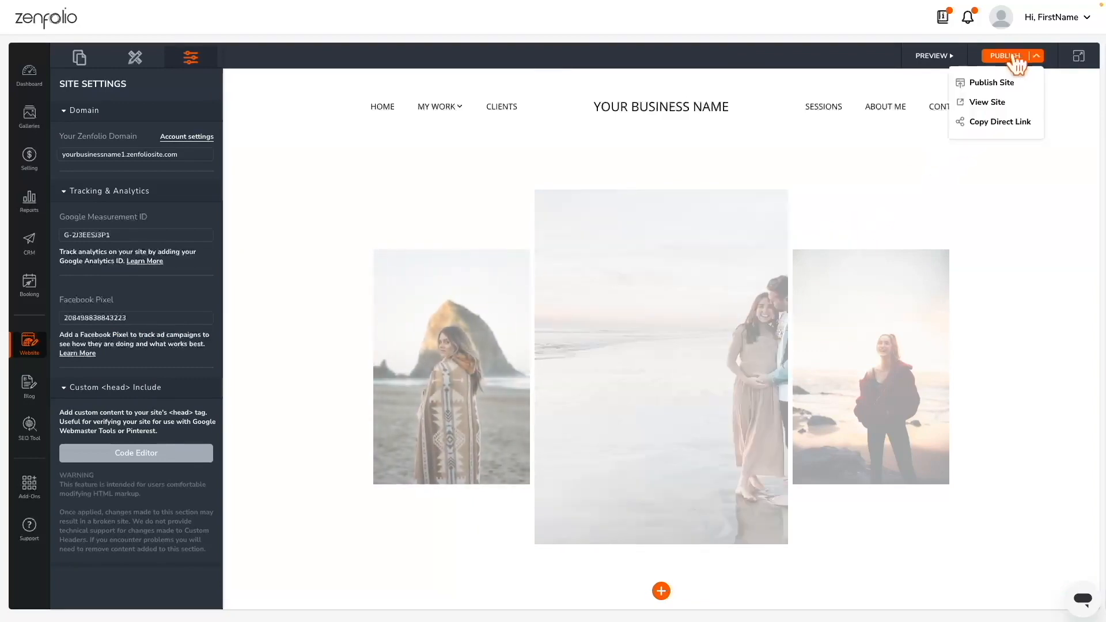
click(998, 81)
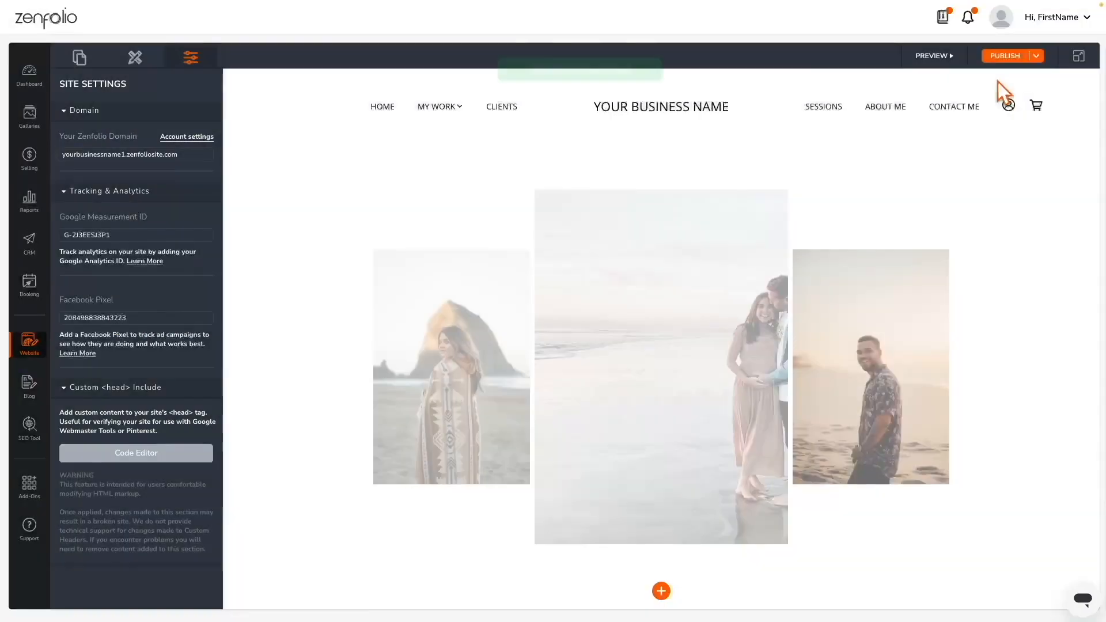